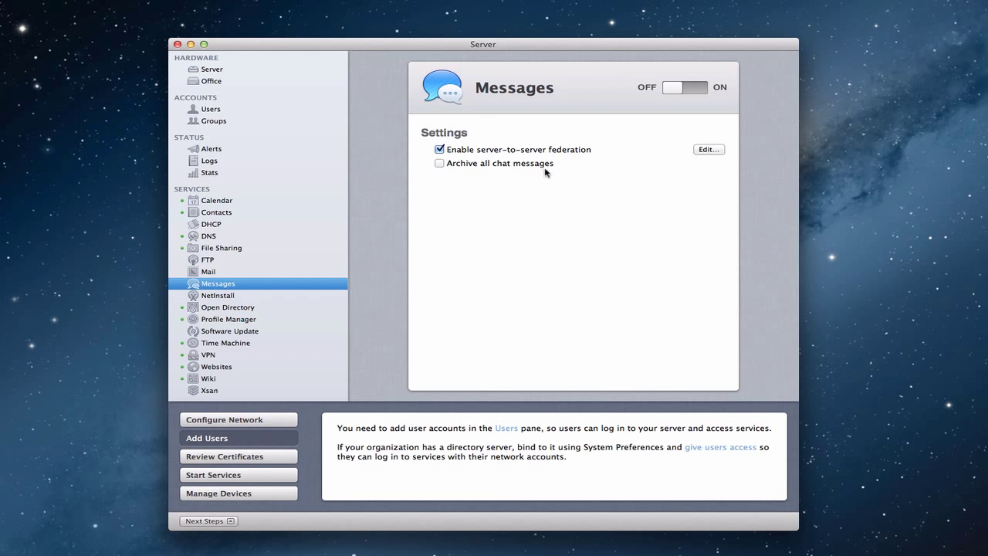
Toggle secure server-to-server federation on and off, then dismiss the federation settings unsaved.
{"action": "left_click", "coordinate": [709, 150]}
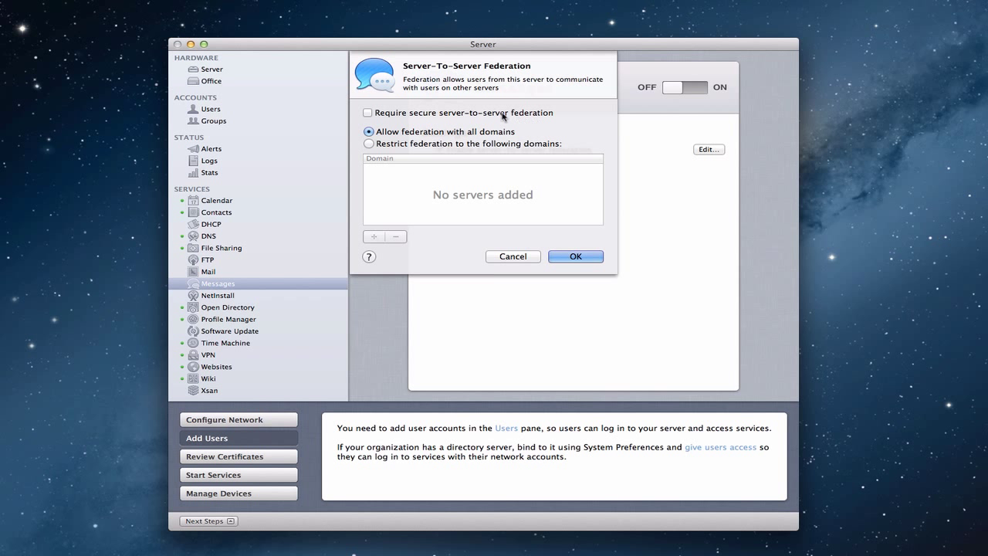
{"action": "left_click", "coordinate": [367, 113]}
{"action": "left_click", "coordinate": [368, 114]}
{"action": "left_click", "coordinate": [512, 257]}
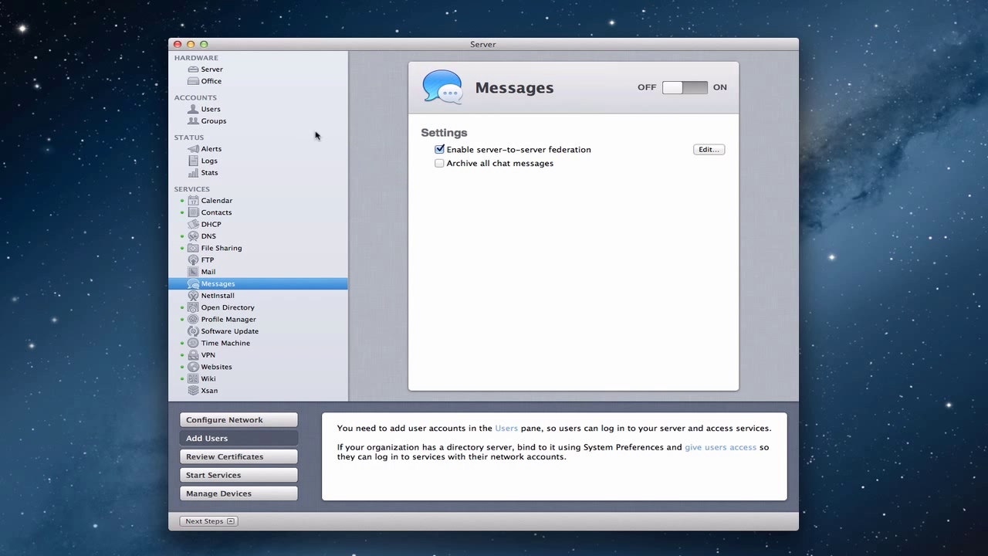
Show the server's own settings and review its SSL certificate, keeping the current certificate.
{"action": "left_click", "coordinate": [214, 71]}
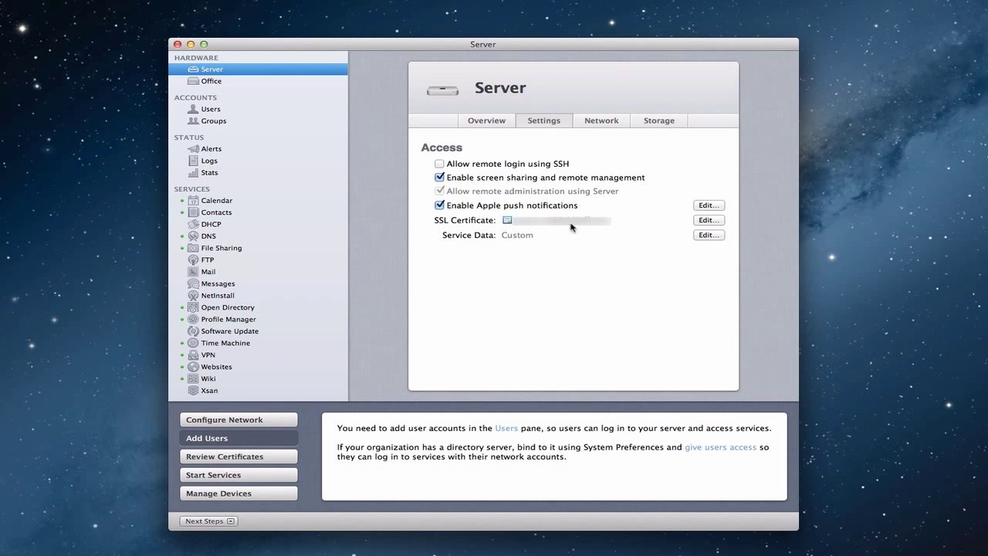
{"action": "left_click", "coordinate": [709, 221]}
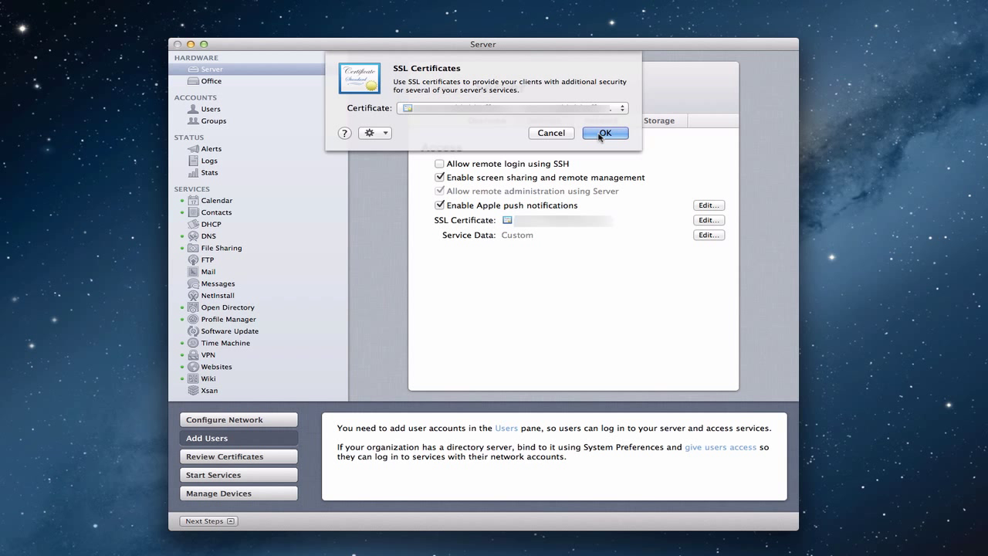
{"action": "left_click", "coordinate": [553, 134]}
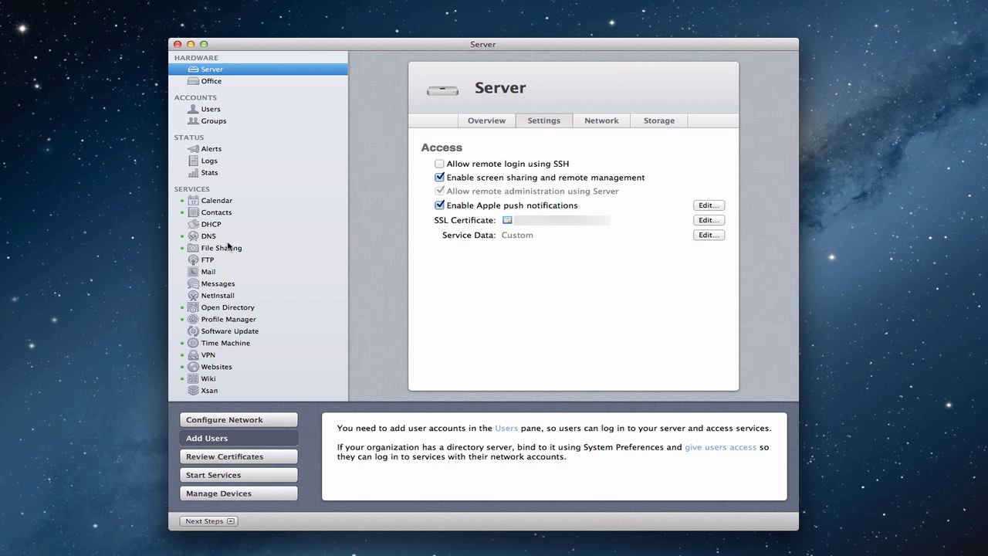
Try restricting Messages federation to server.example.com, then revert to all domains and cancel.
{"action": "left_click", "coordinate": [224, 285]}
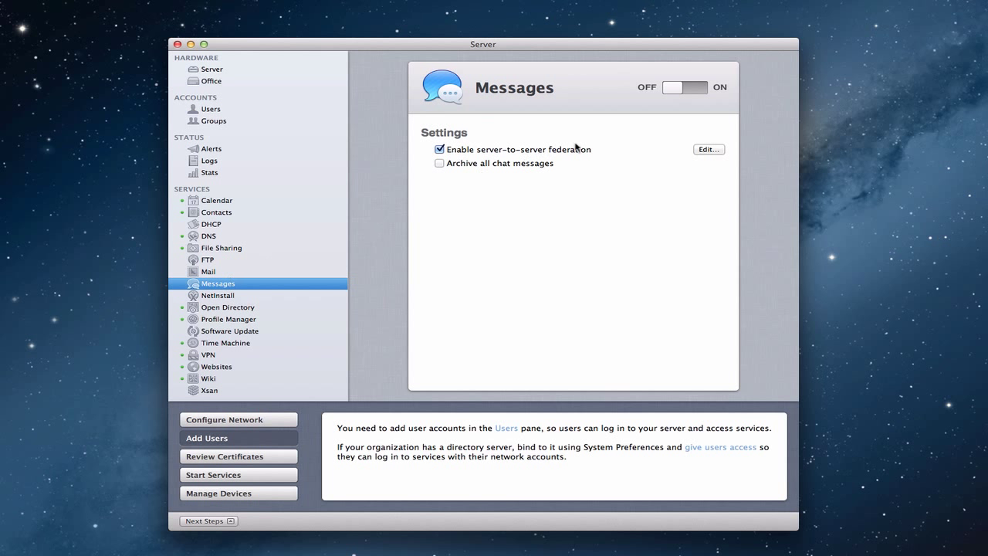
{"action": "left_click", "coordinate": [707, 150]}
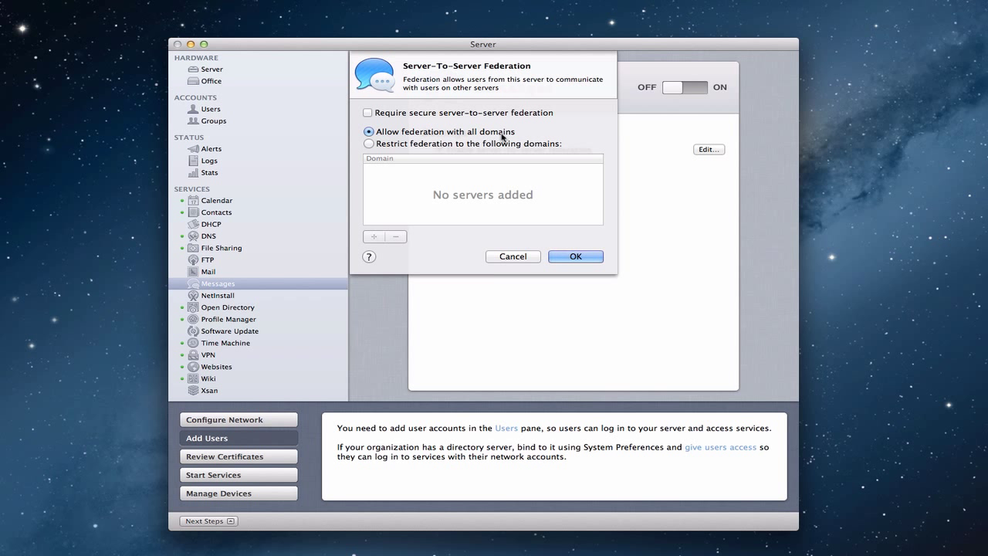
{"action": "left_click", "coordinate": [370, 144]}
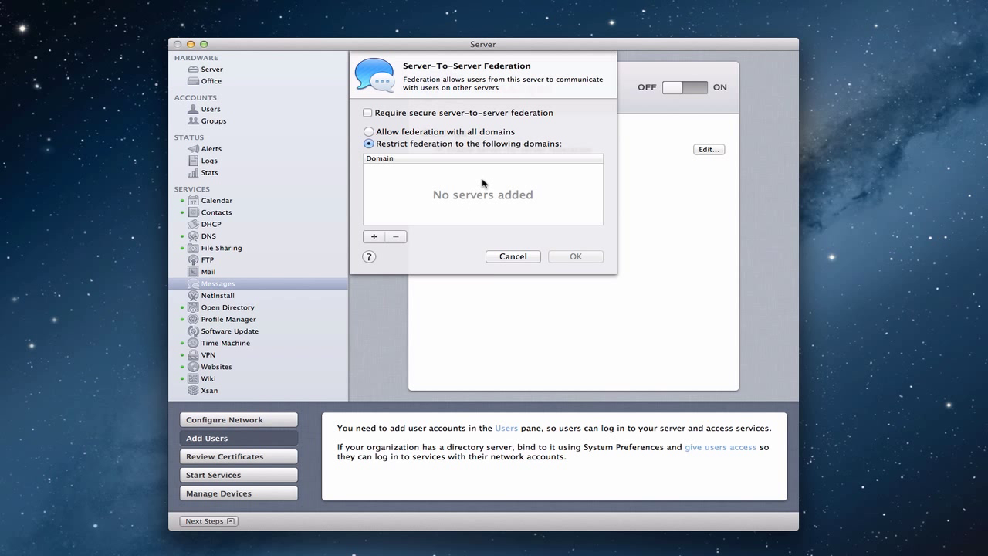
{"action": "left_click", "coordinate": [375, 236]}
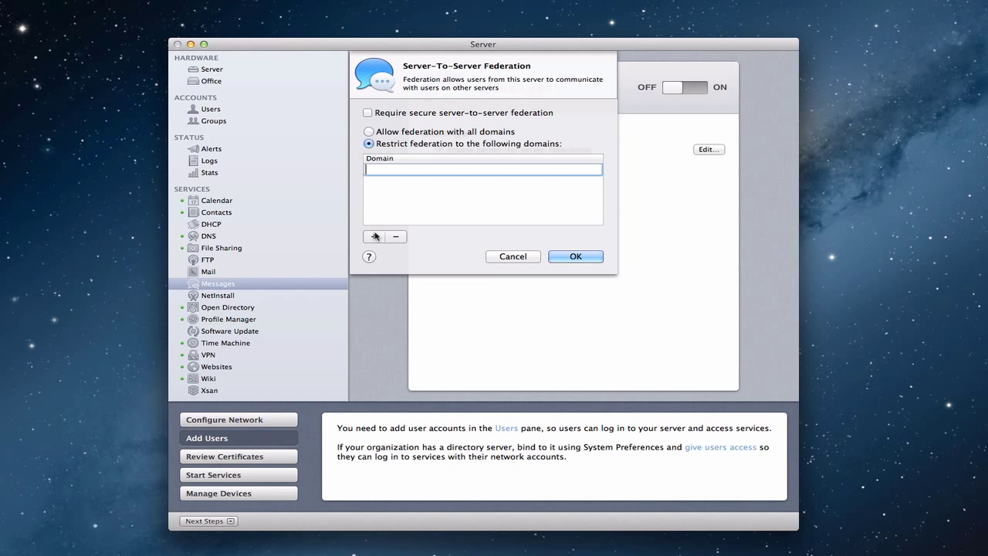
{"action": "type", "text": "server.example.com"}
{"action": "key", "text": "Return"}
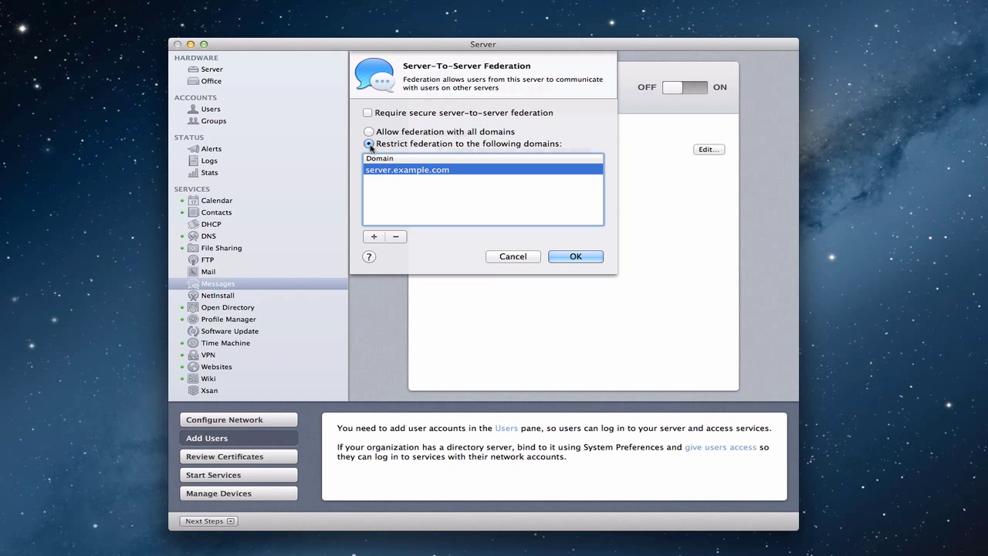
{"action": "left_click", "coordinate": [370, 132]}
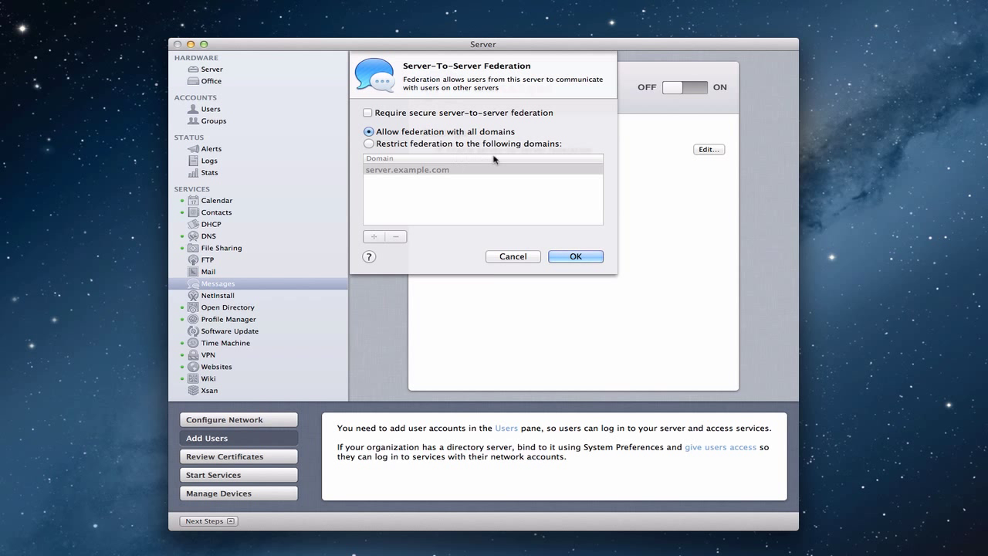
{"action": "left_click", "coordinate": [521, 257]}
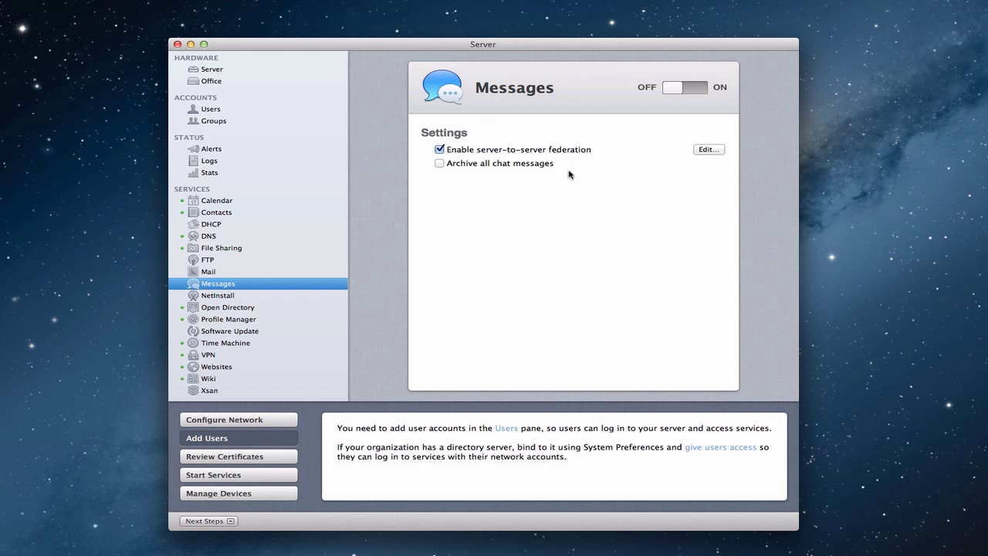
{"action": "left_click", "coordinate": [442, 163]}
{"action": "left_click", "coordinate": [440, 164]}
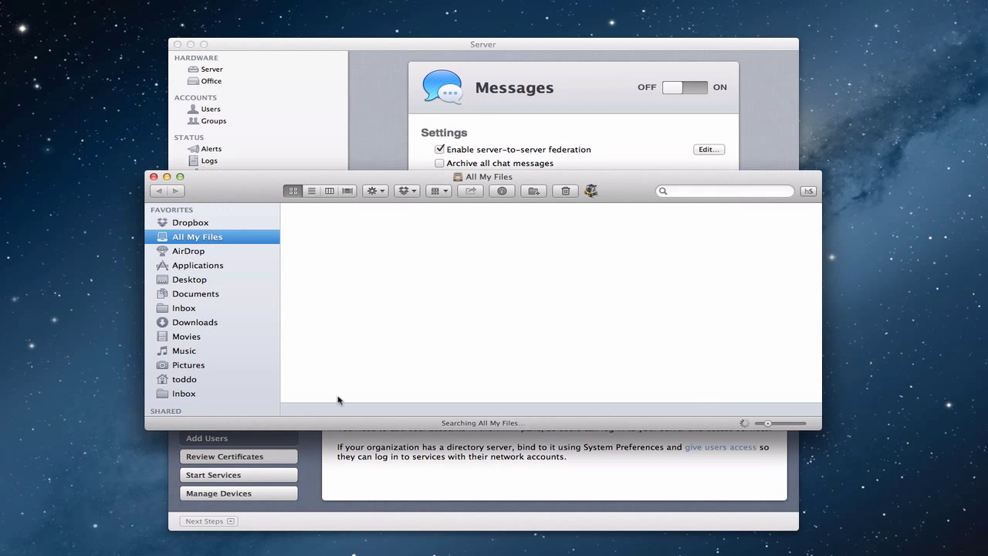
{"action": "key", "text": "super+n"}
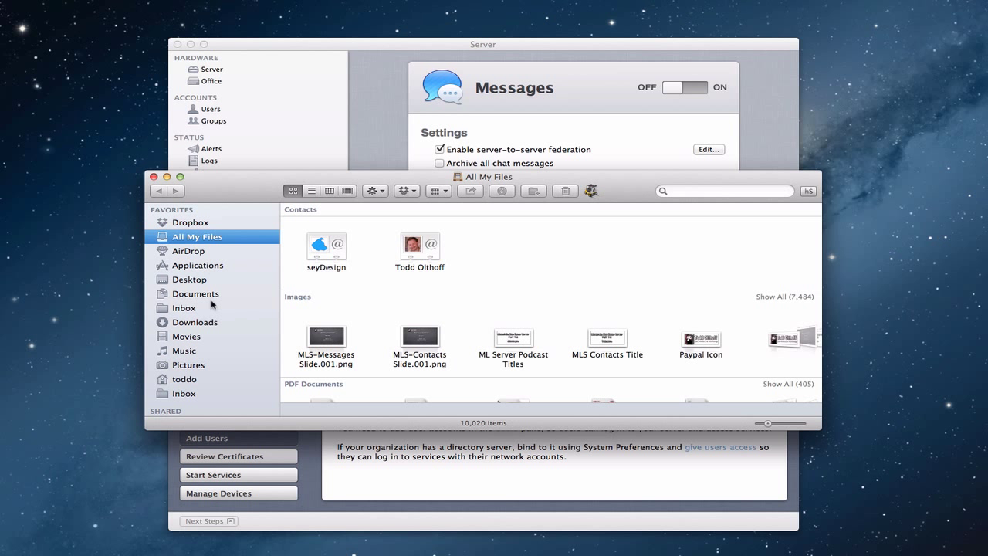
{"action": "scroll", "coordinate": [210, 306], "scroll_direction": "down", "scroll_amount": 5}
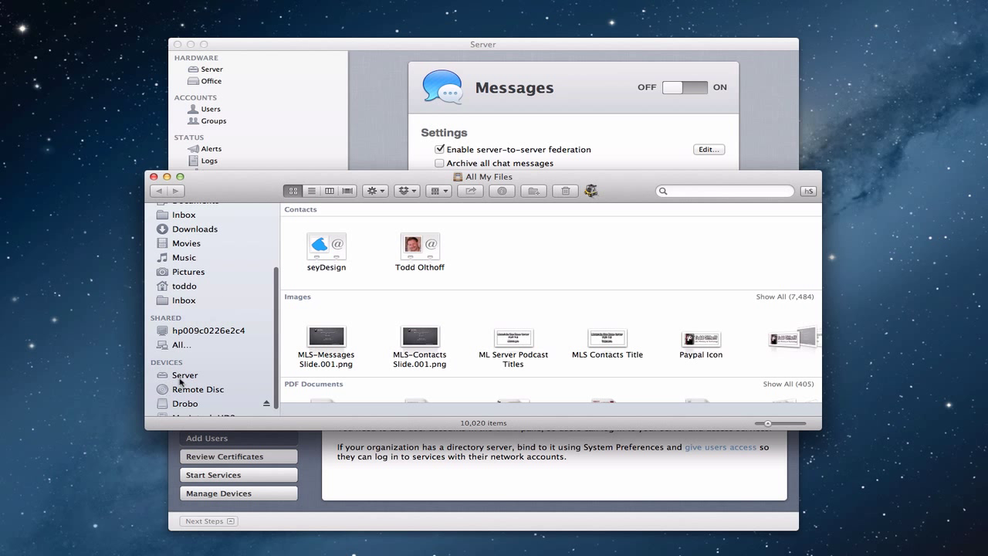
{"action": "left_click", "coordinate": [179, 379]}
{"action": "left_click", "coordinate": [411, 241]}
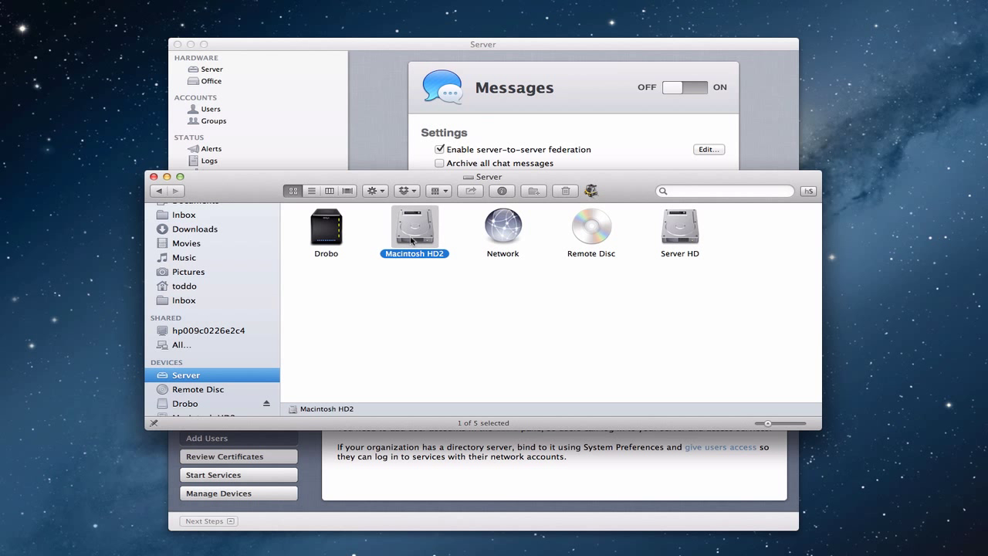
{"action": "double_click", "coordinate": [669, 241]}
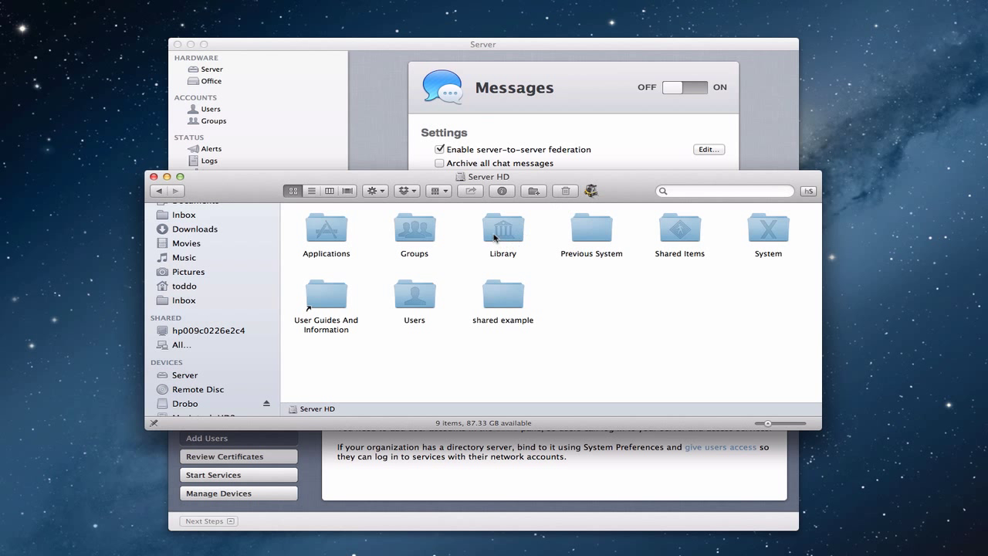
{"action": "left_click", "coordinate": [329, 192]}
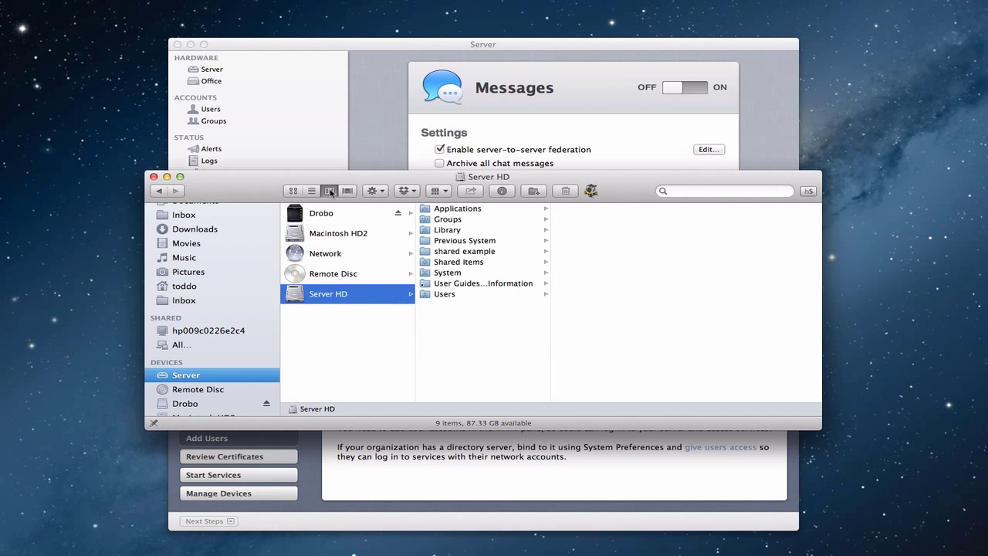
{"action": "left_click", "coordinate": [449, 230]}
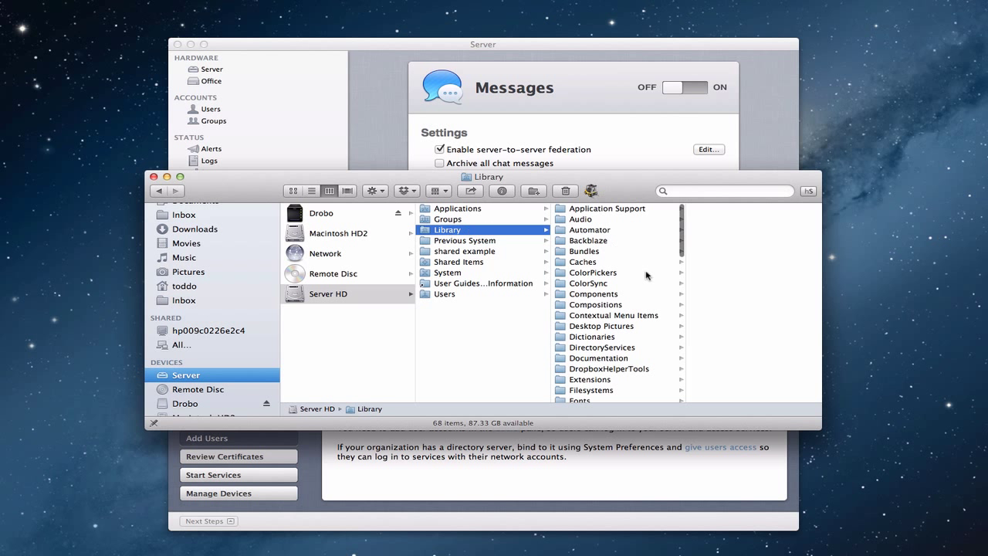
{"action": "scroll", "coordinate": [646, 273], "scroll_direction": "down", "scroll_amount": 10}
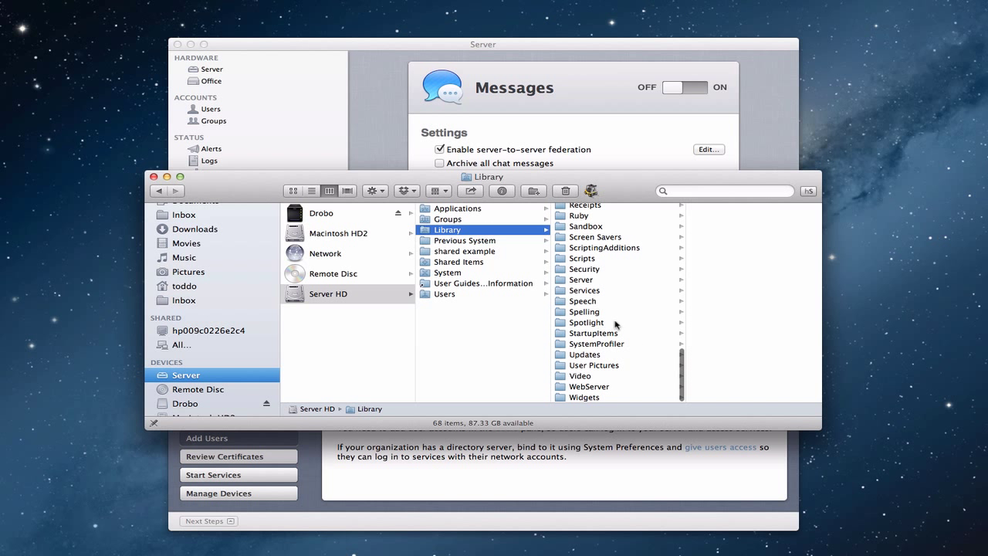
{"action": "left_click", "coordinate": [584, 279]}
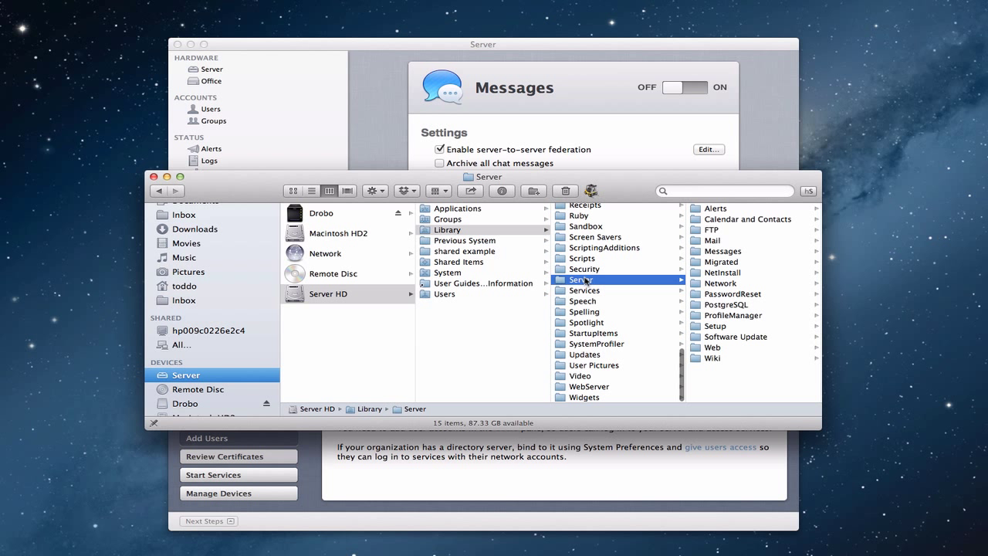
{"action": "left_click", "coordinate": [739, 252]}
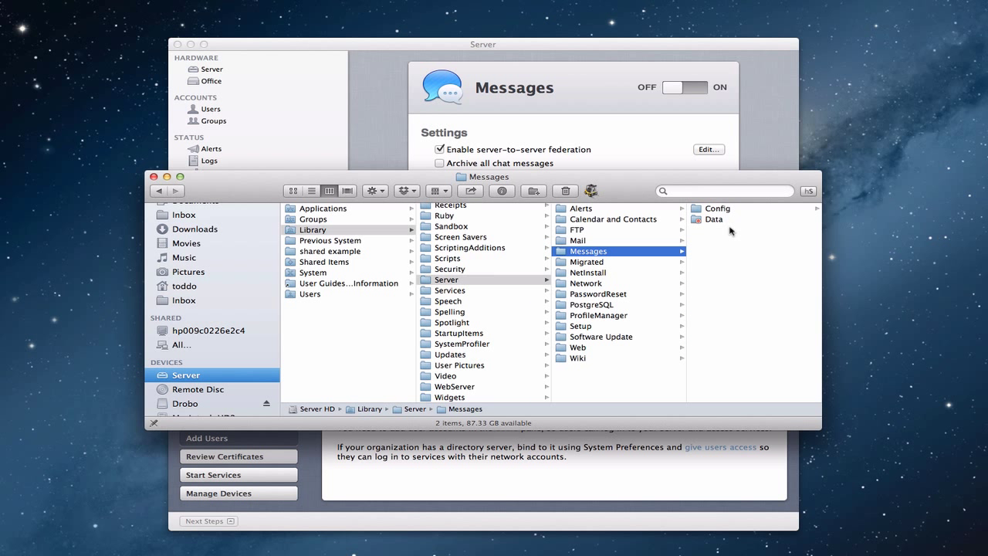
{"action": "left_click", "coordinate": [716, 211]}
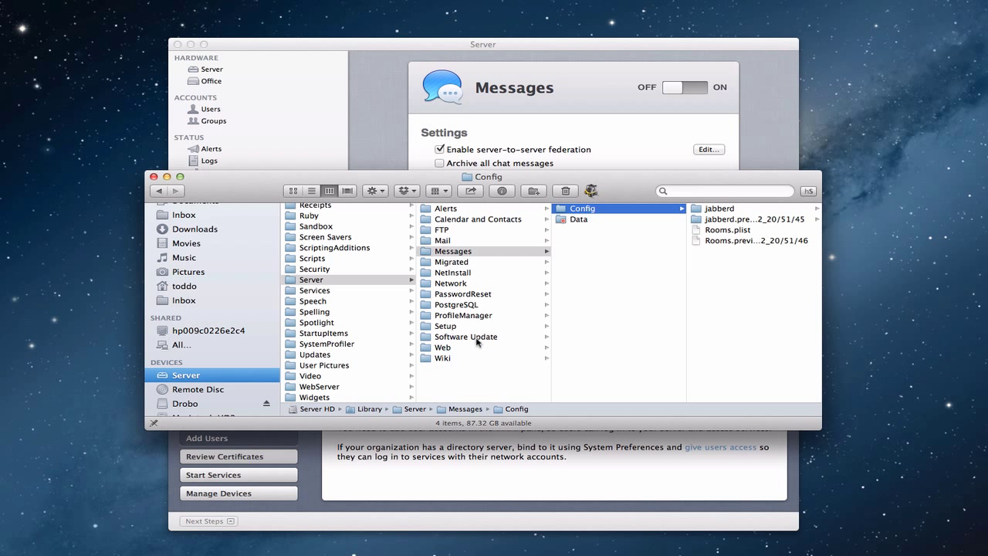
{"action": "left_click", "coordinate": [153, 176]}
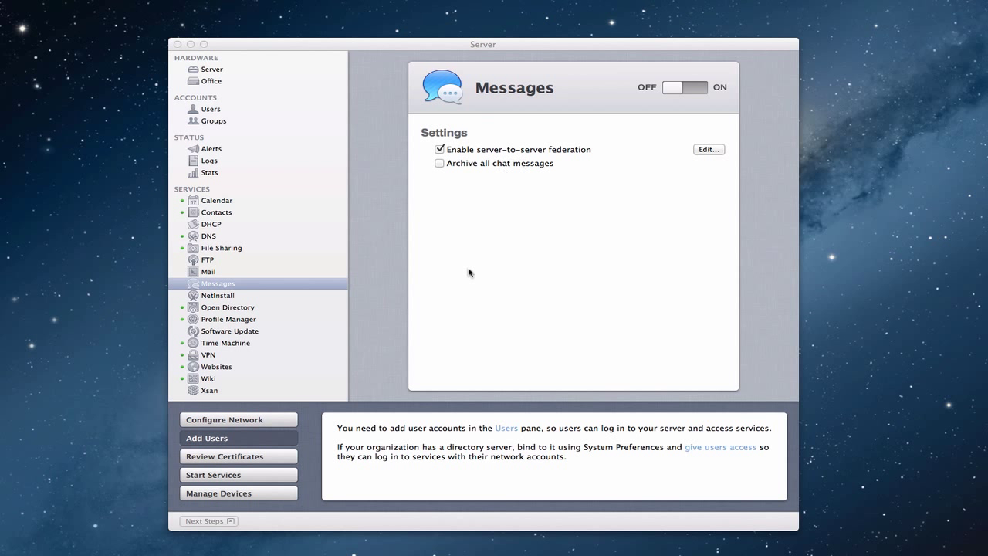
Switch the Messages service ON, keeping server-to-server federation enabled.
{"action": "left_click", "coordinate": [674, 89]}
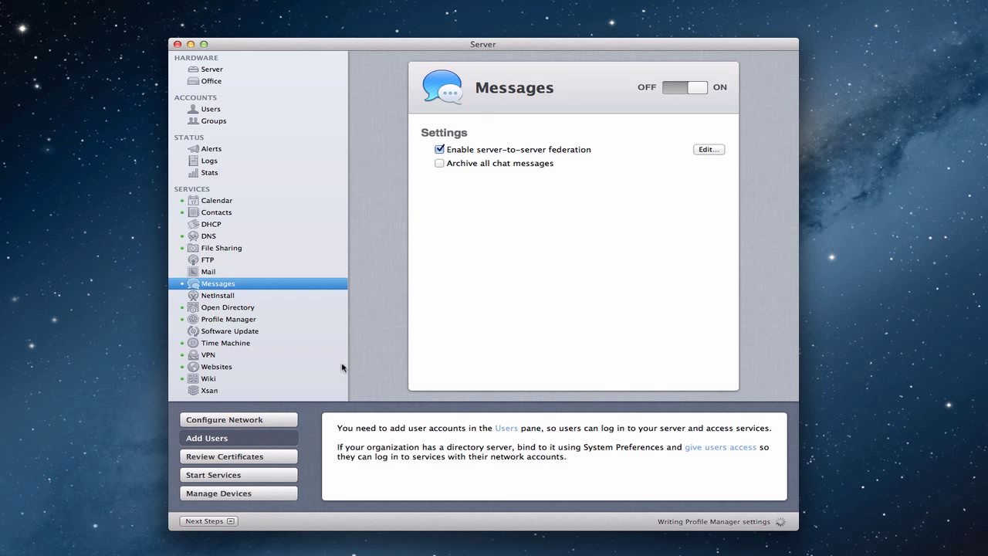
Check the Profile Manager service settings, then return to the Messages service.
{"action": "left_click", "coordinate": [245, 321]}
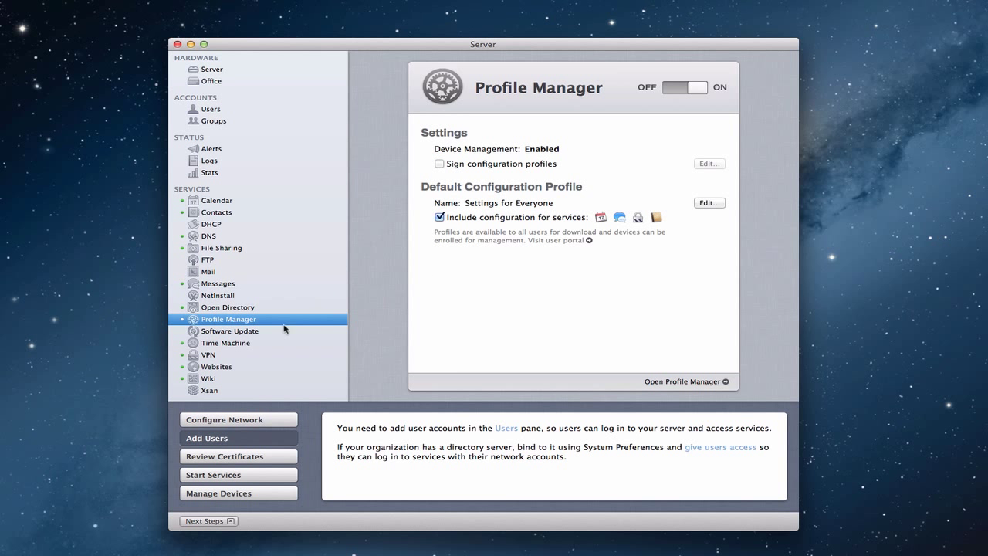
{"action": "left_click", "coordinate": [225, 284]}
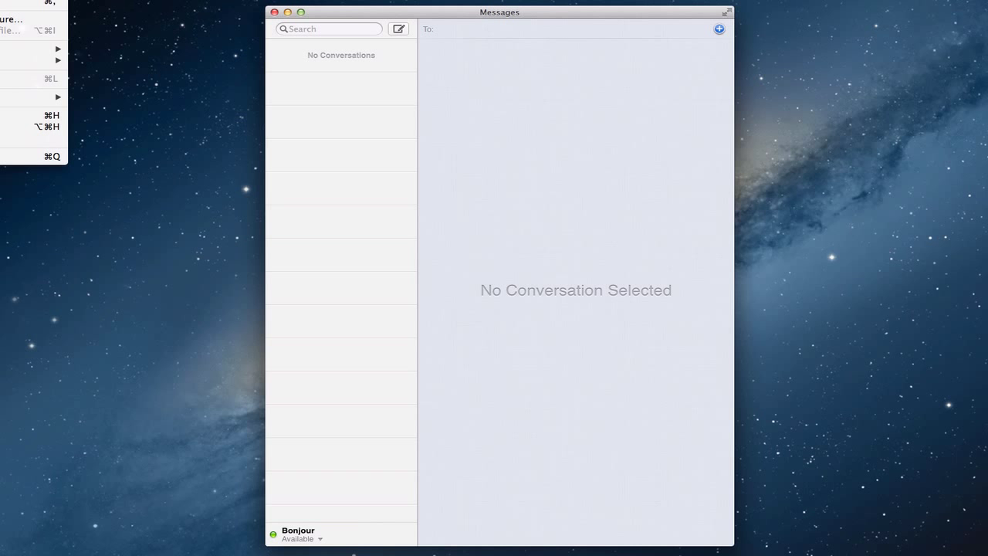
Open the Messages Accounts preferences listing the iMessage and Bonjour accounts.
{"action": "key", "text": "Return"}
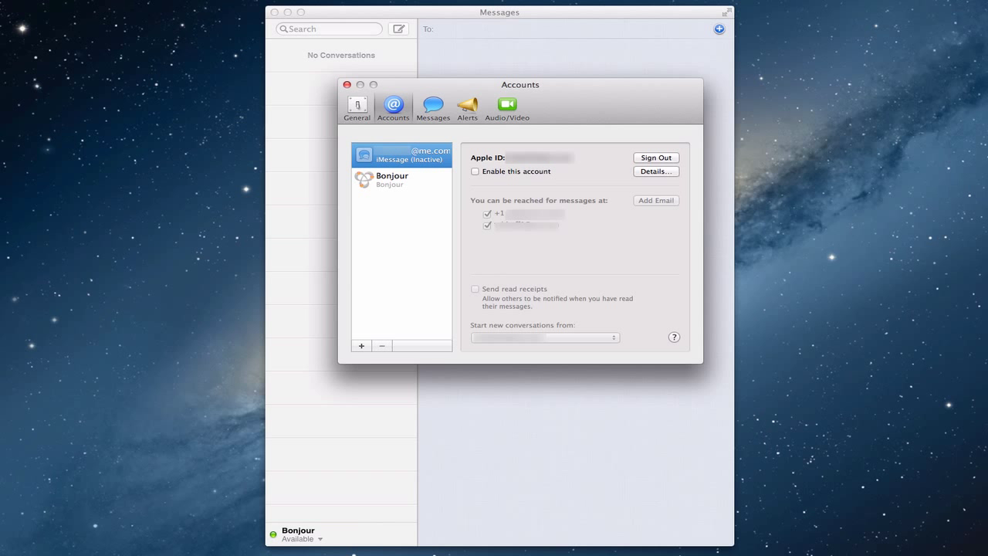
Add a Jabber account with the user's Gmail address and password, leaving server options at defaults.
{"action": "left_click", "coordinate": [363, 346]}
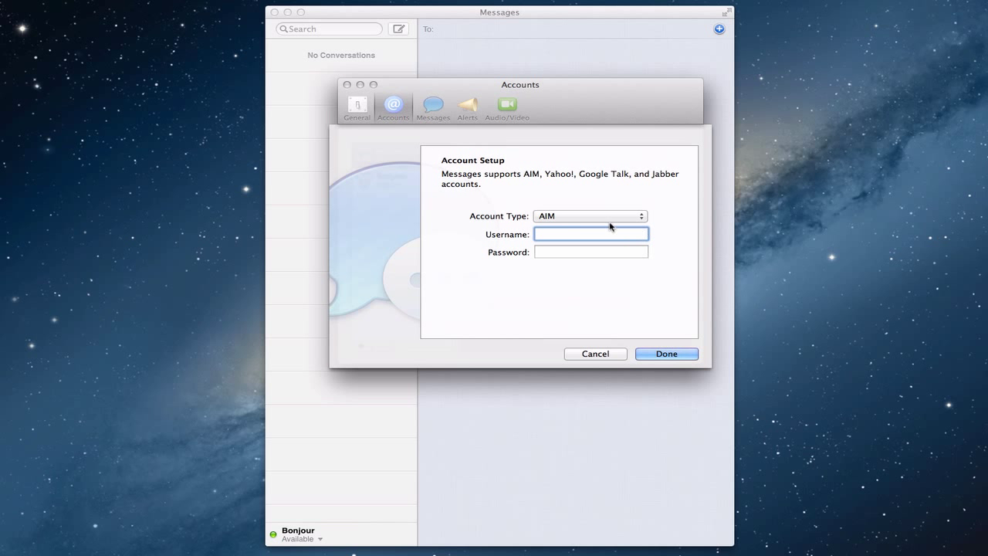
{"action": "left_click", "coordinate": [641, 217]}
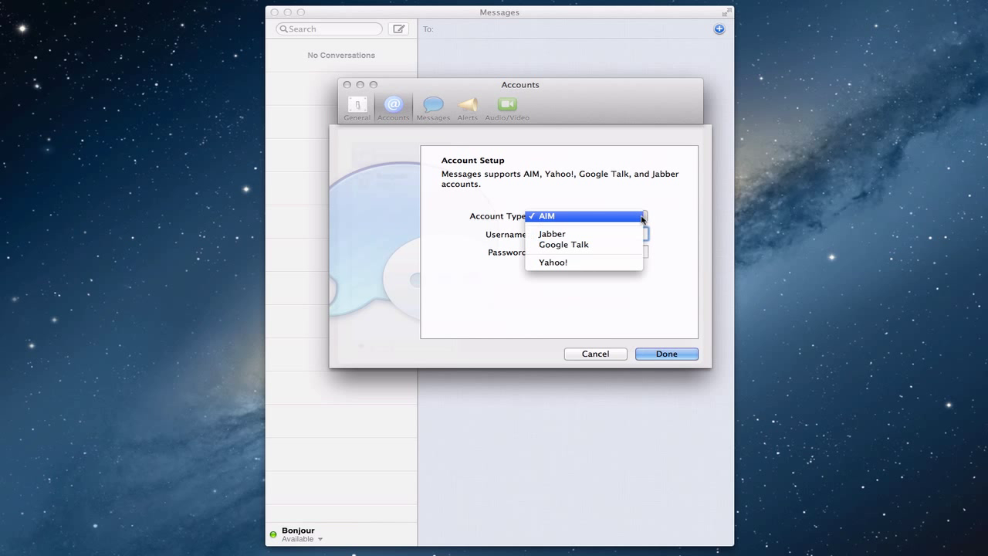
{"action": "left_click", "coordinate": [637, 233]}
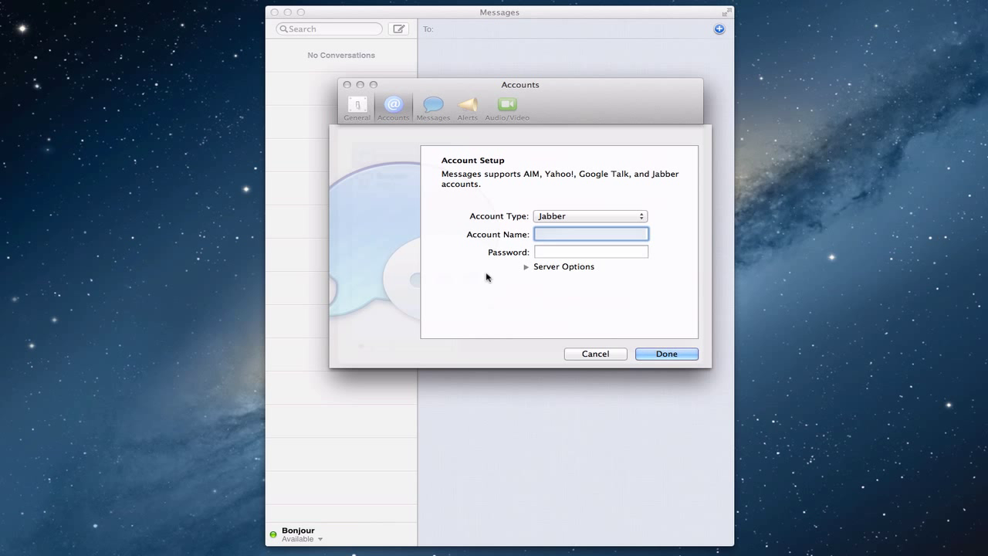
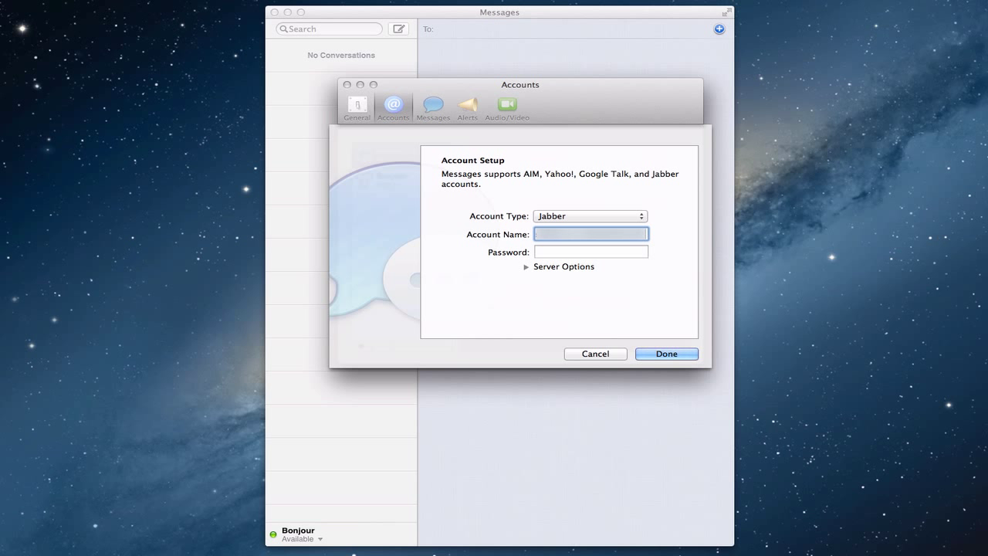
{"action": "key", "text": "Tab"}
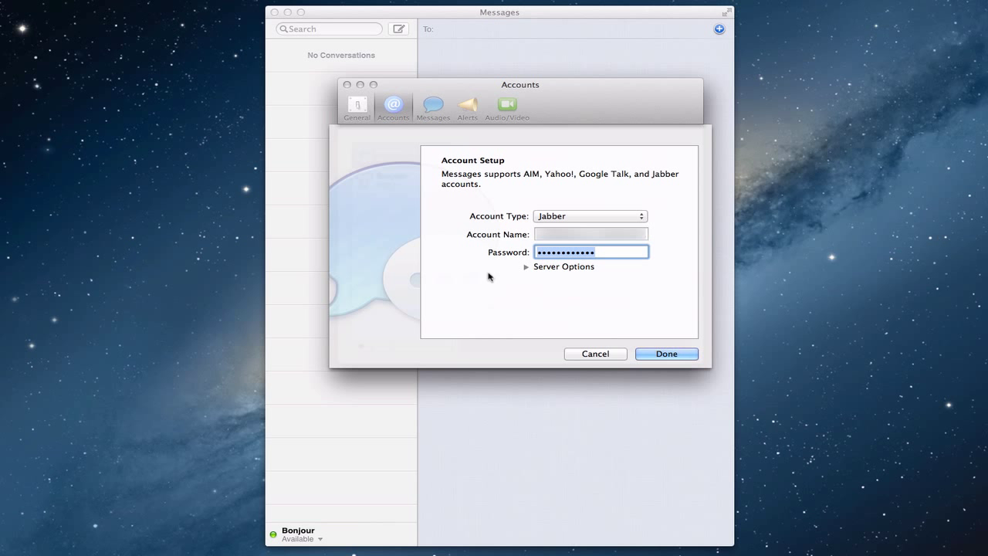
{"action": "left_click", "coordinate": [527, 268]}
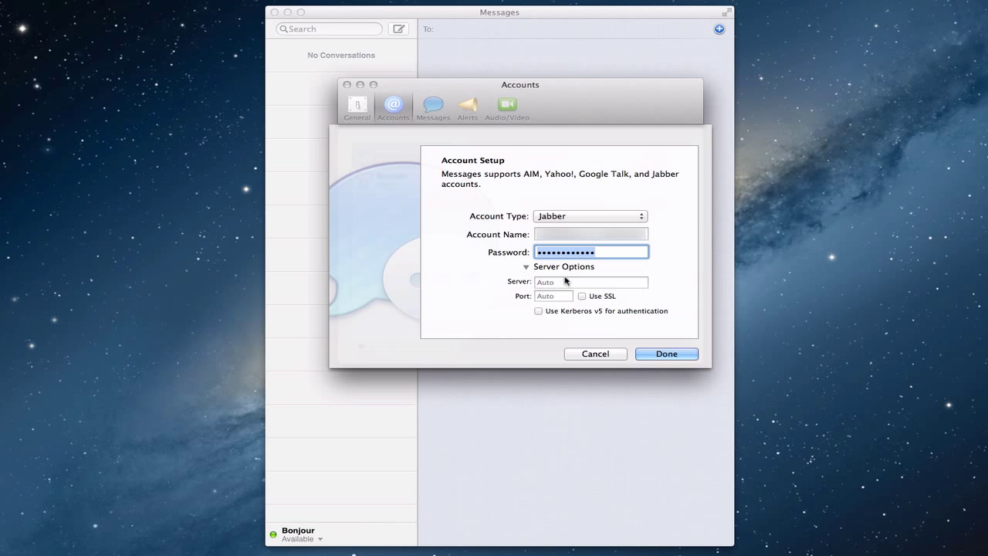
{"action": "left_click", "coordinate": [527, 267]}
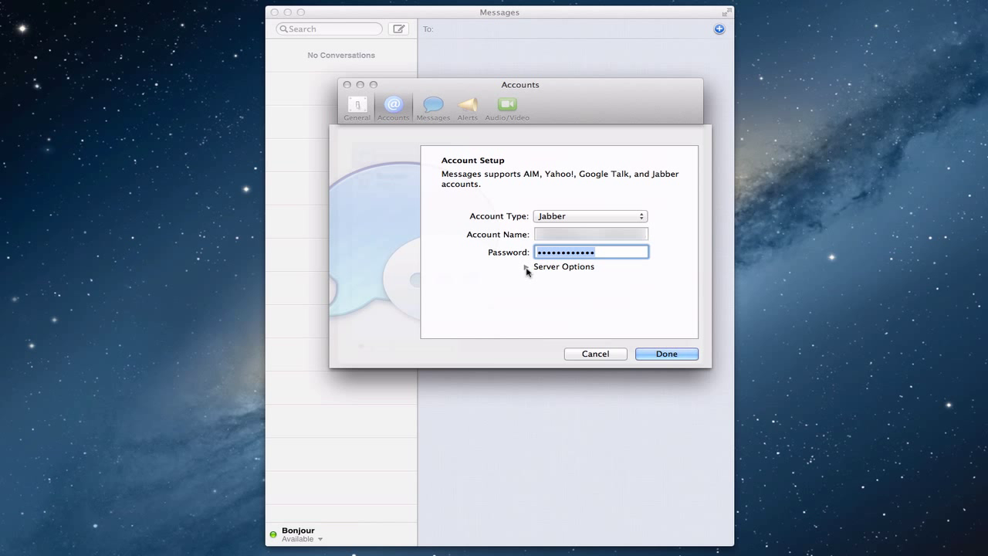
{"action": "left_click", "coordinate": [660, 355]}
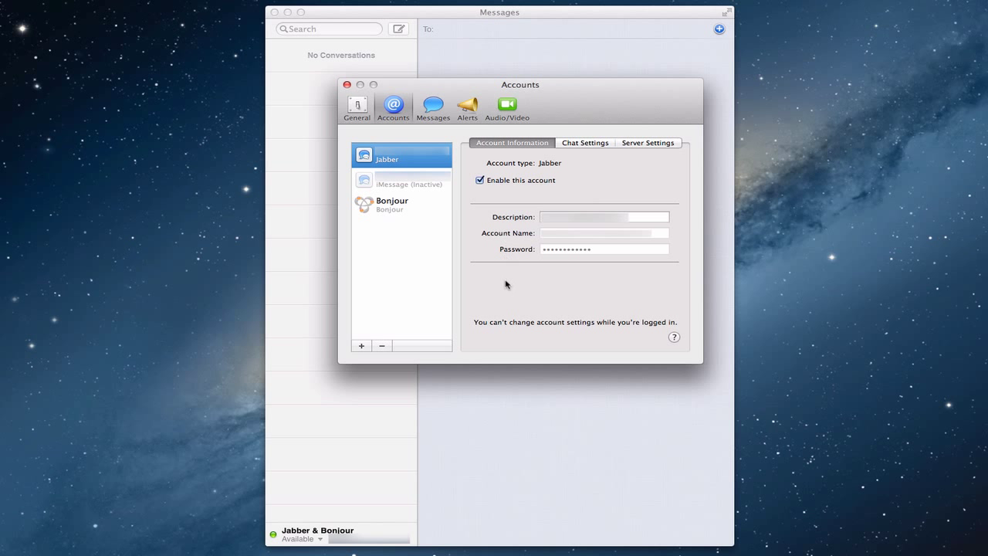
Review the Jabber account's Chat Settings and Server Settings, then close Preferences.
{"action": "left_click", "coordinate": [587, 143]}
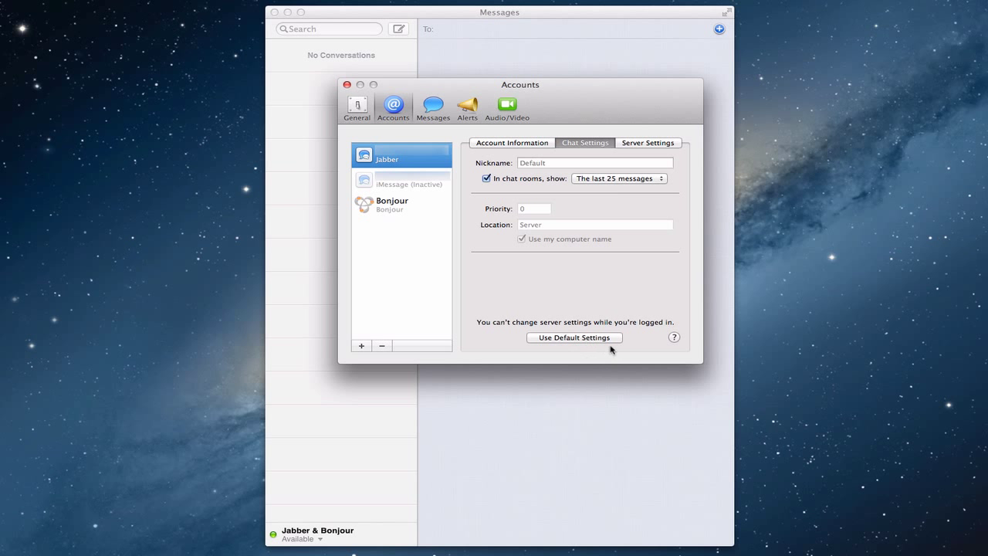
{"action": "left_click", "coordinate": [642, 144]}
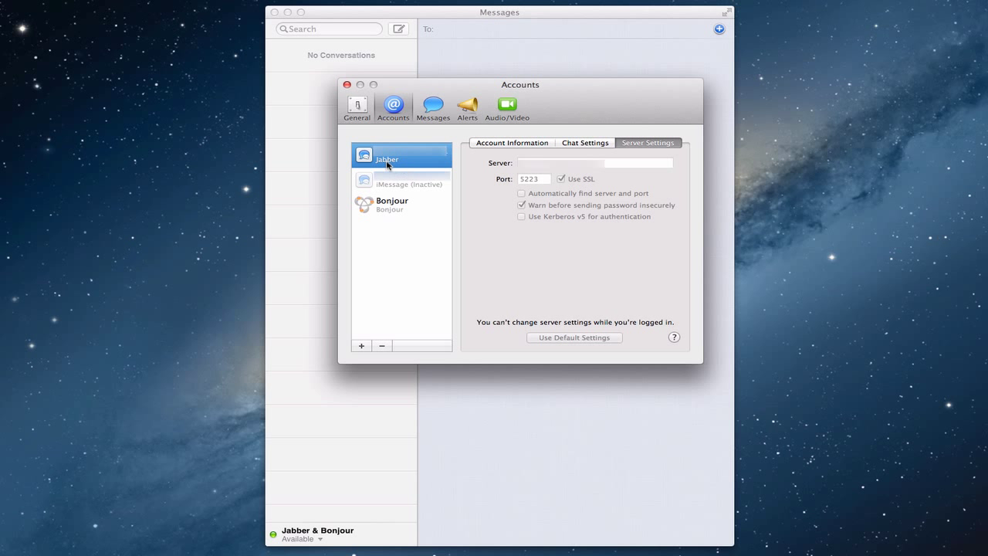
{"action": "left_click", "coordinate": [347, 84]}
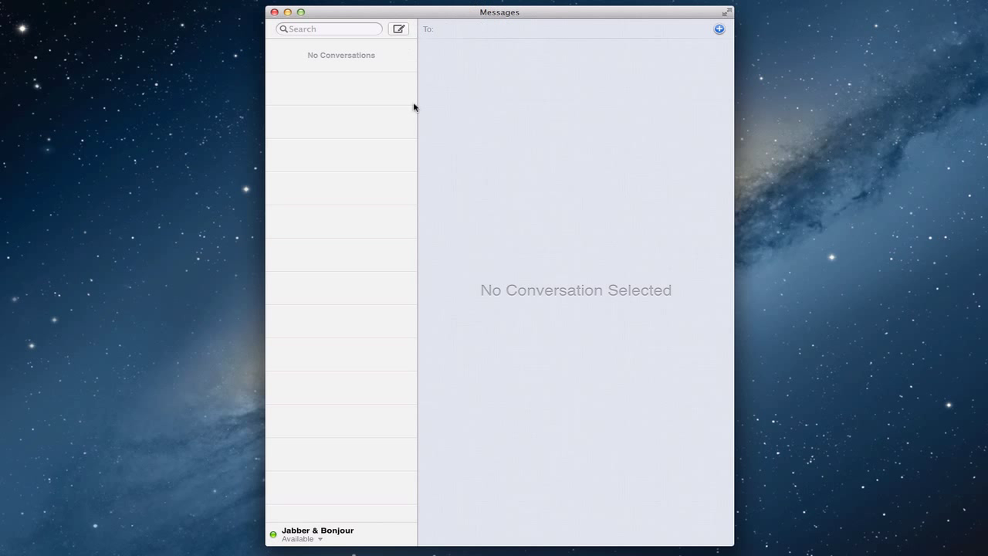
Check the availability status choices and dismiss them, leaving the status Available.
{"action": "left_click", "coordinate": [320, 540]}
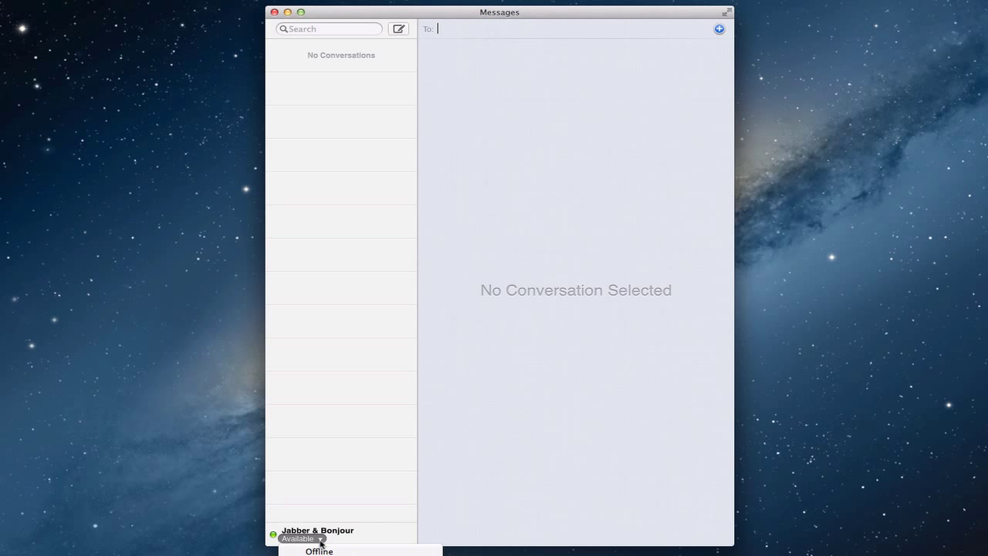
{"action": "mouse_move", "coordinate": [321, 553]}
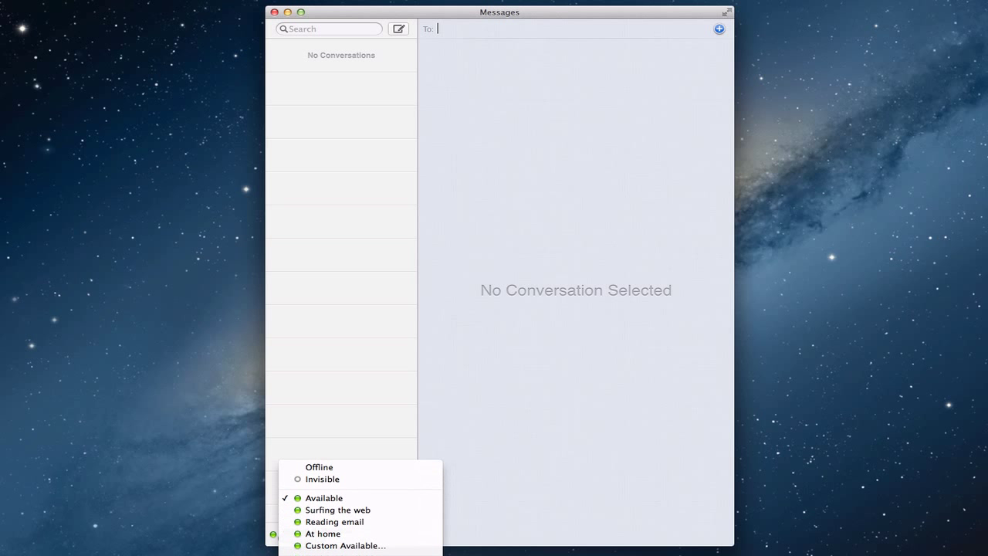
{"action": "left_click", "coordinate": [476, 524]}
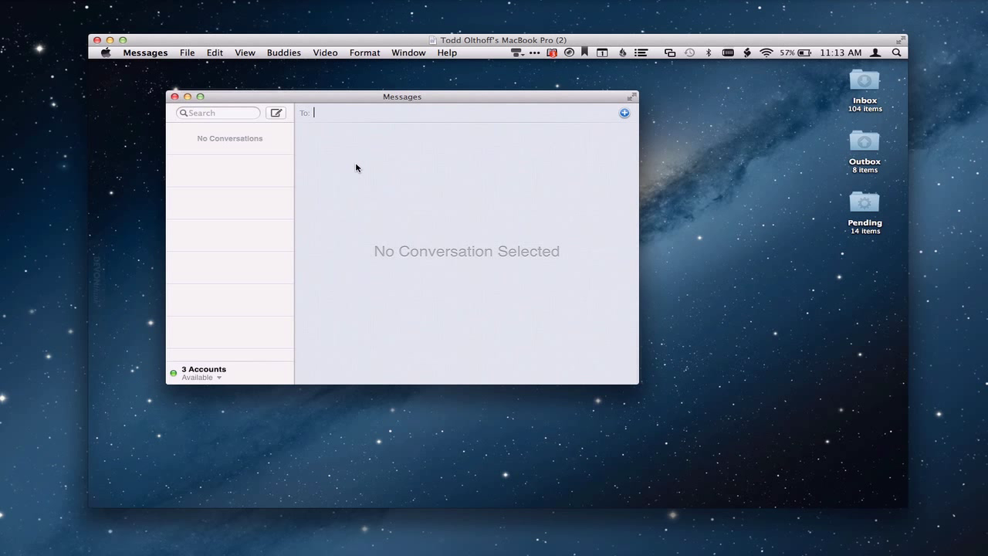
Open the Window menu in Messages on the shared Mac.
{"action": "left_click", "coordinate": [410, 53]}
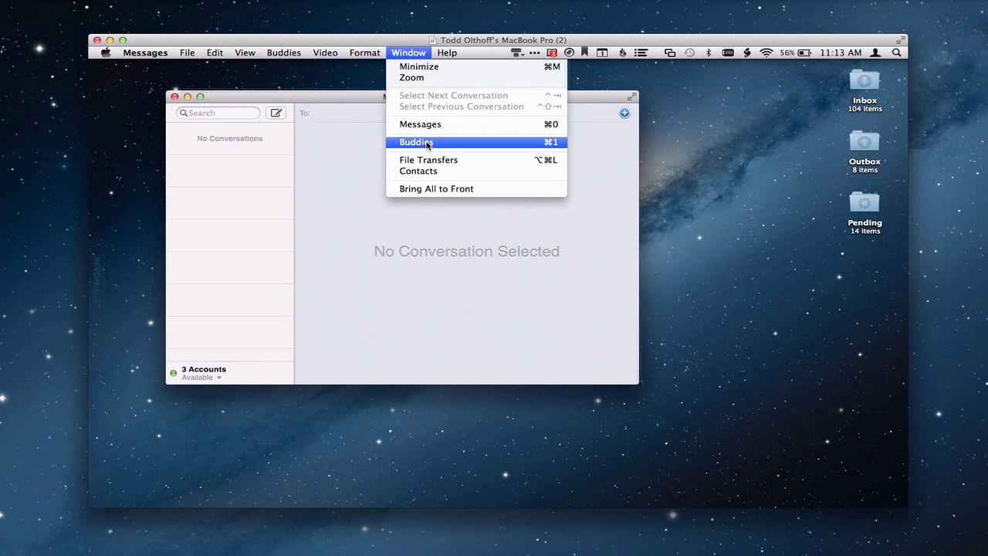
Show the Buddies list window from the Window menu.
{"action": "left_click", "coordinate": [426, 143]}
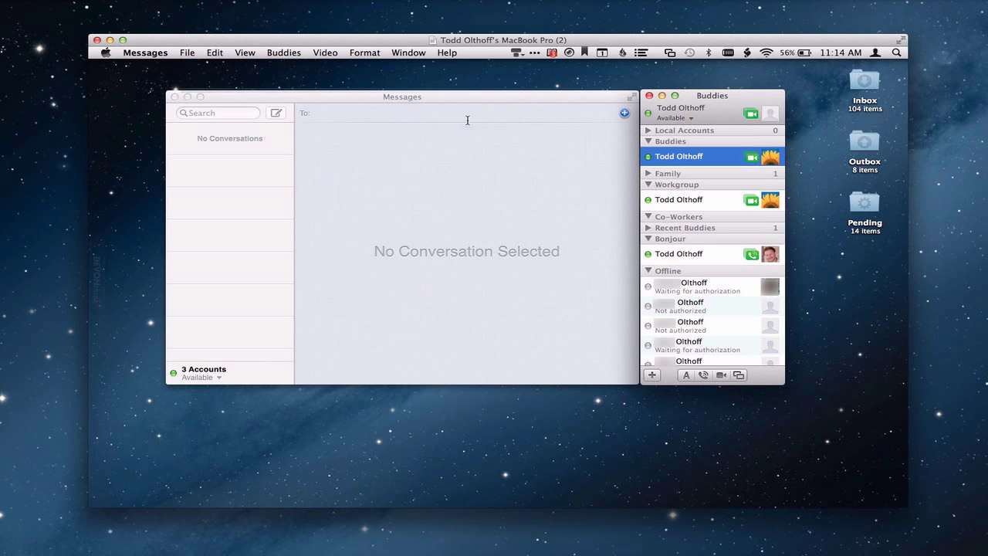
Start a Jabber chat with the workgroup buddy, then delete that conversation.
{"action": "double_click", "coordinate": [700, 156]}
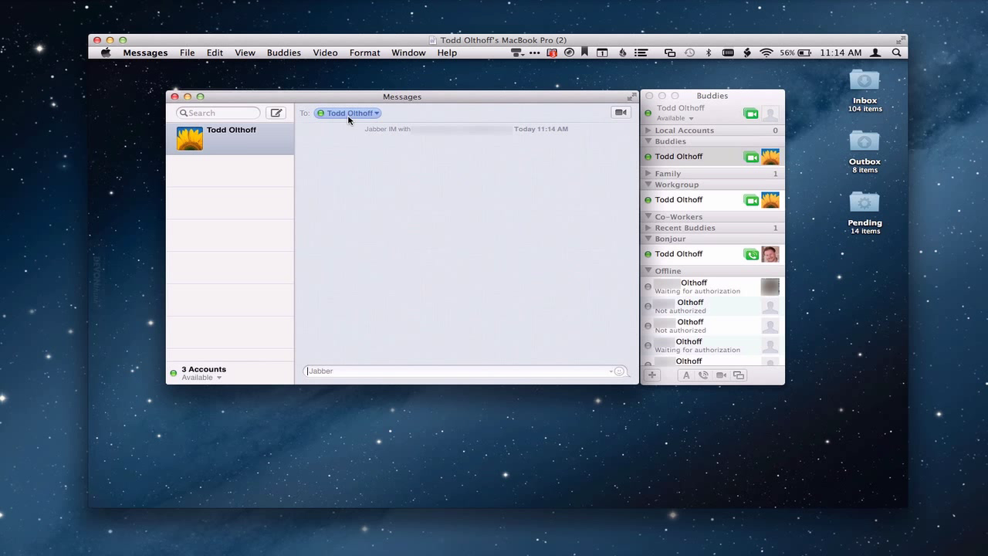
{"action": "left_click", "coordinate": [282, 140]}
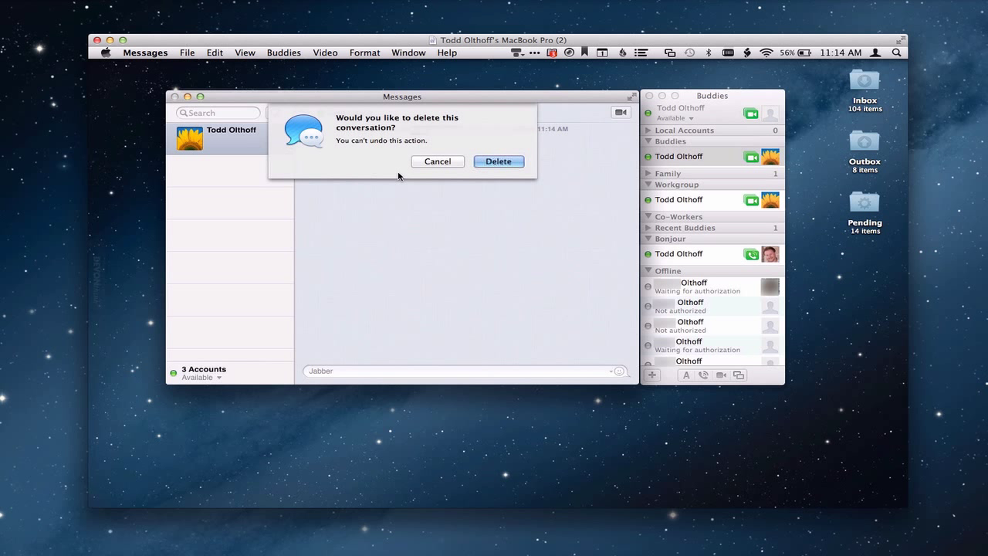
{"action": "left_click", "coordinate": [502, 162]}
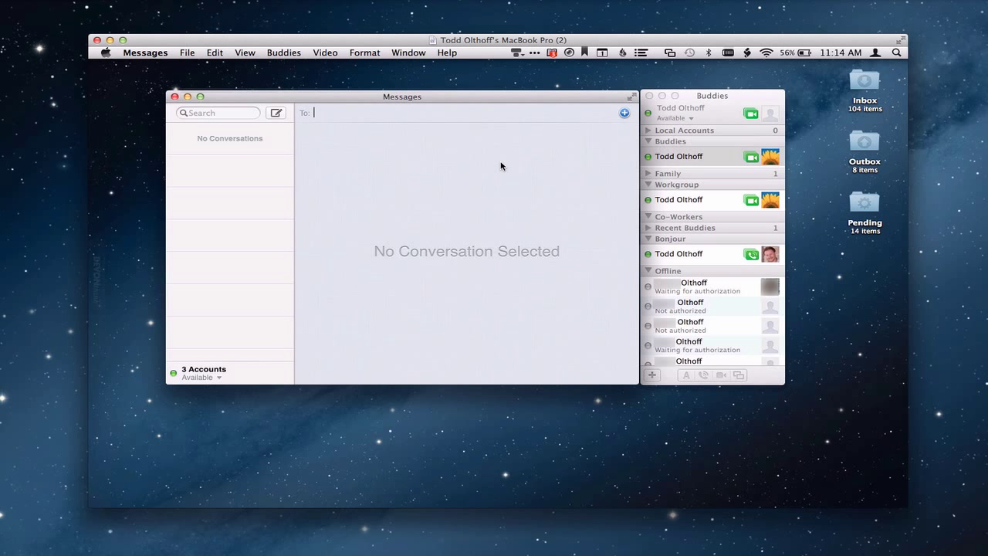
Bring the Buddies window to the front, showing the workgroup buddy as Away.
{"action": "left_click", "coordinate": [728, 98]}
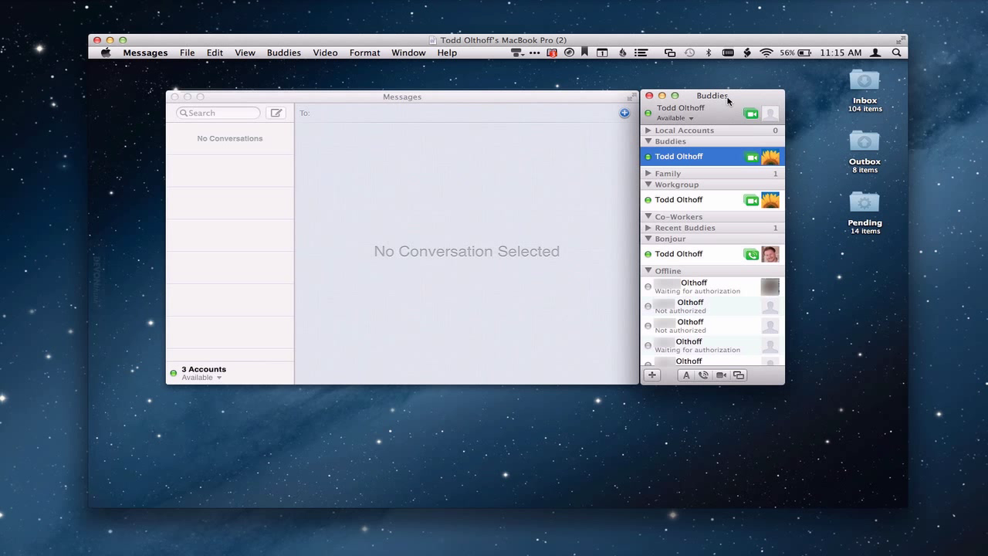